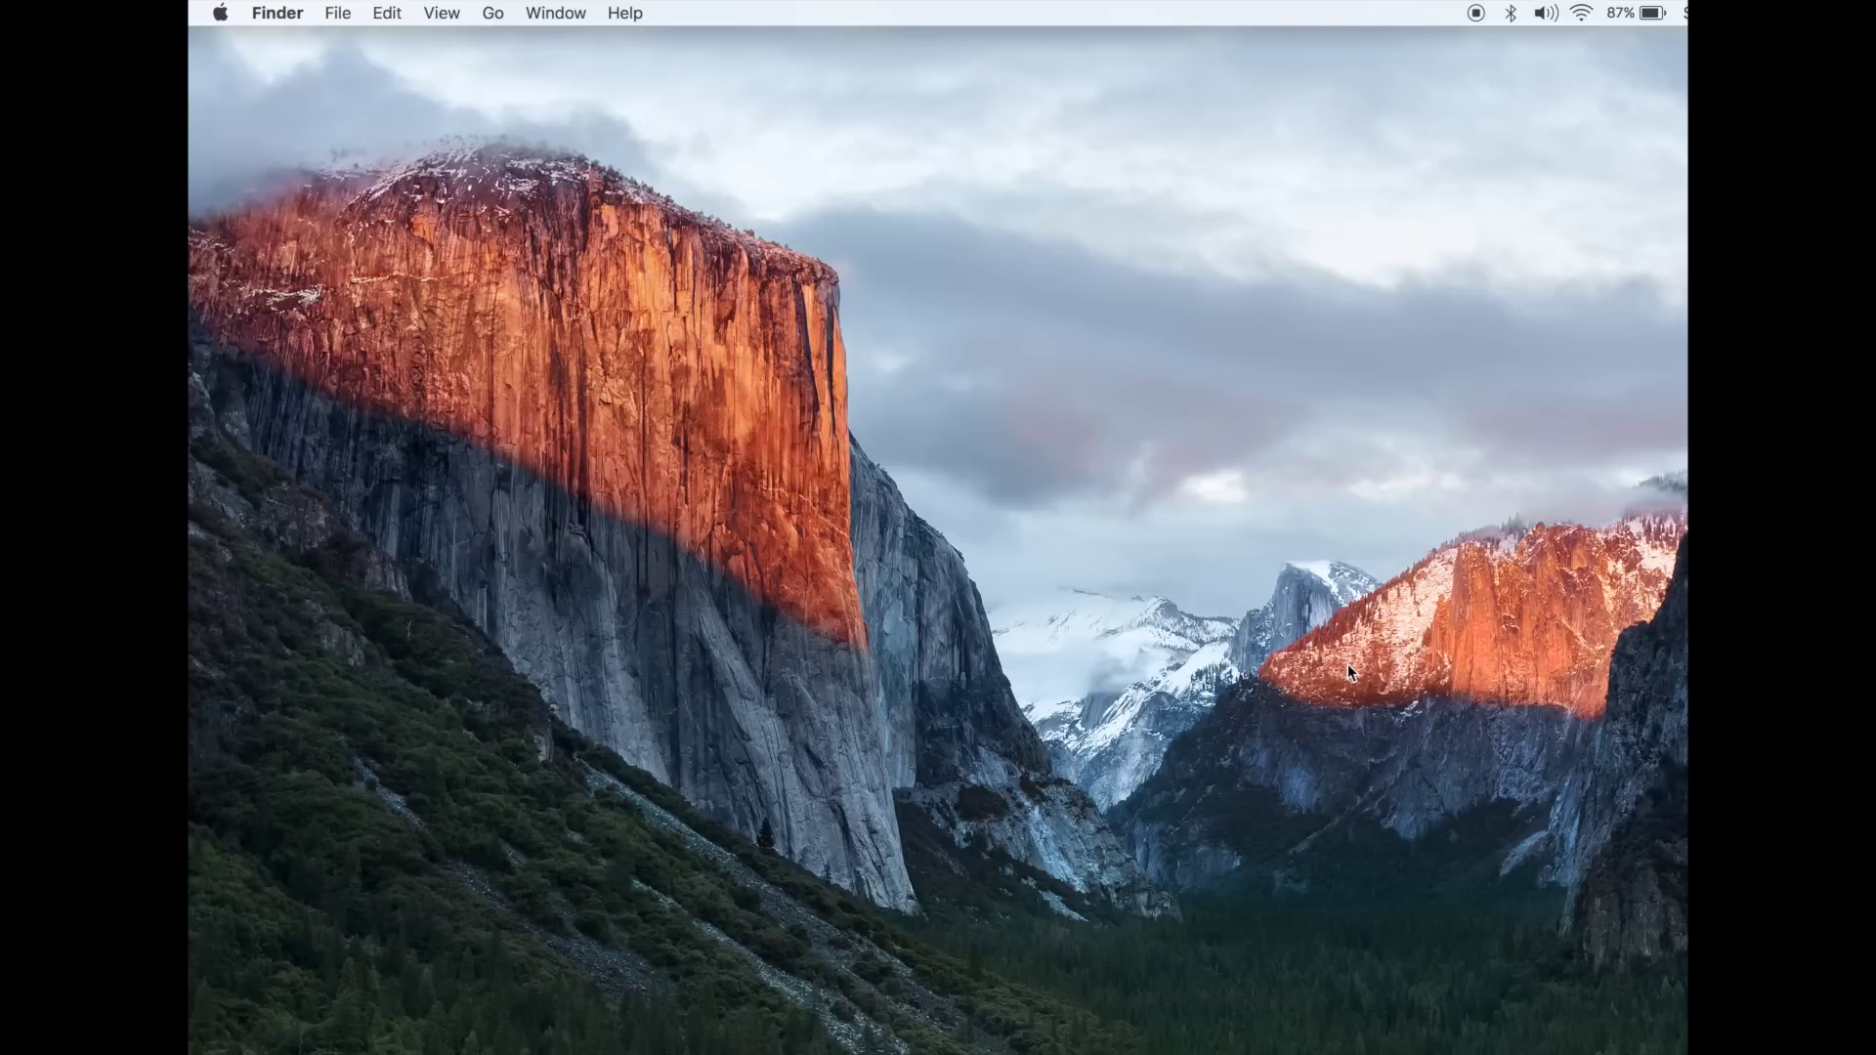
Step: Select untitled folder 3 on the desktop, then open and dismiss its context menu
right_click(1371, 545)
click(1377, 564)
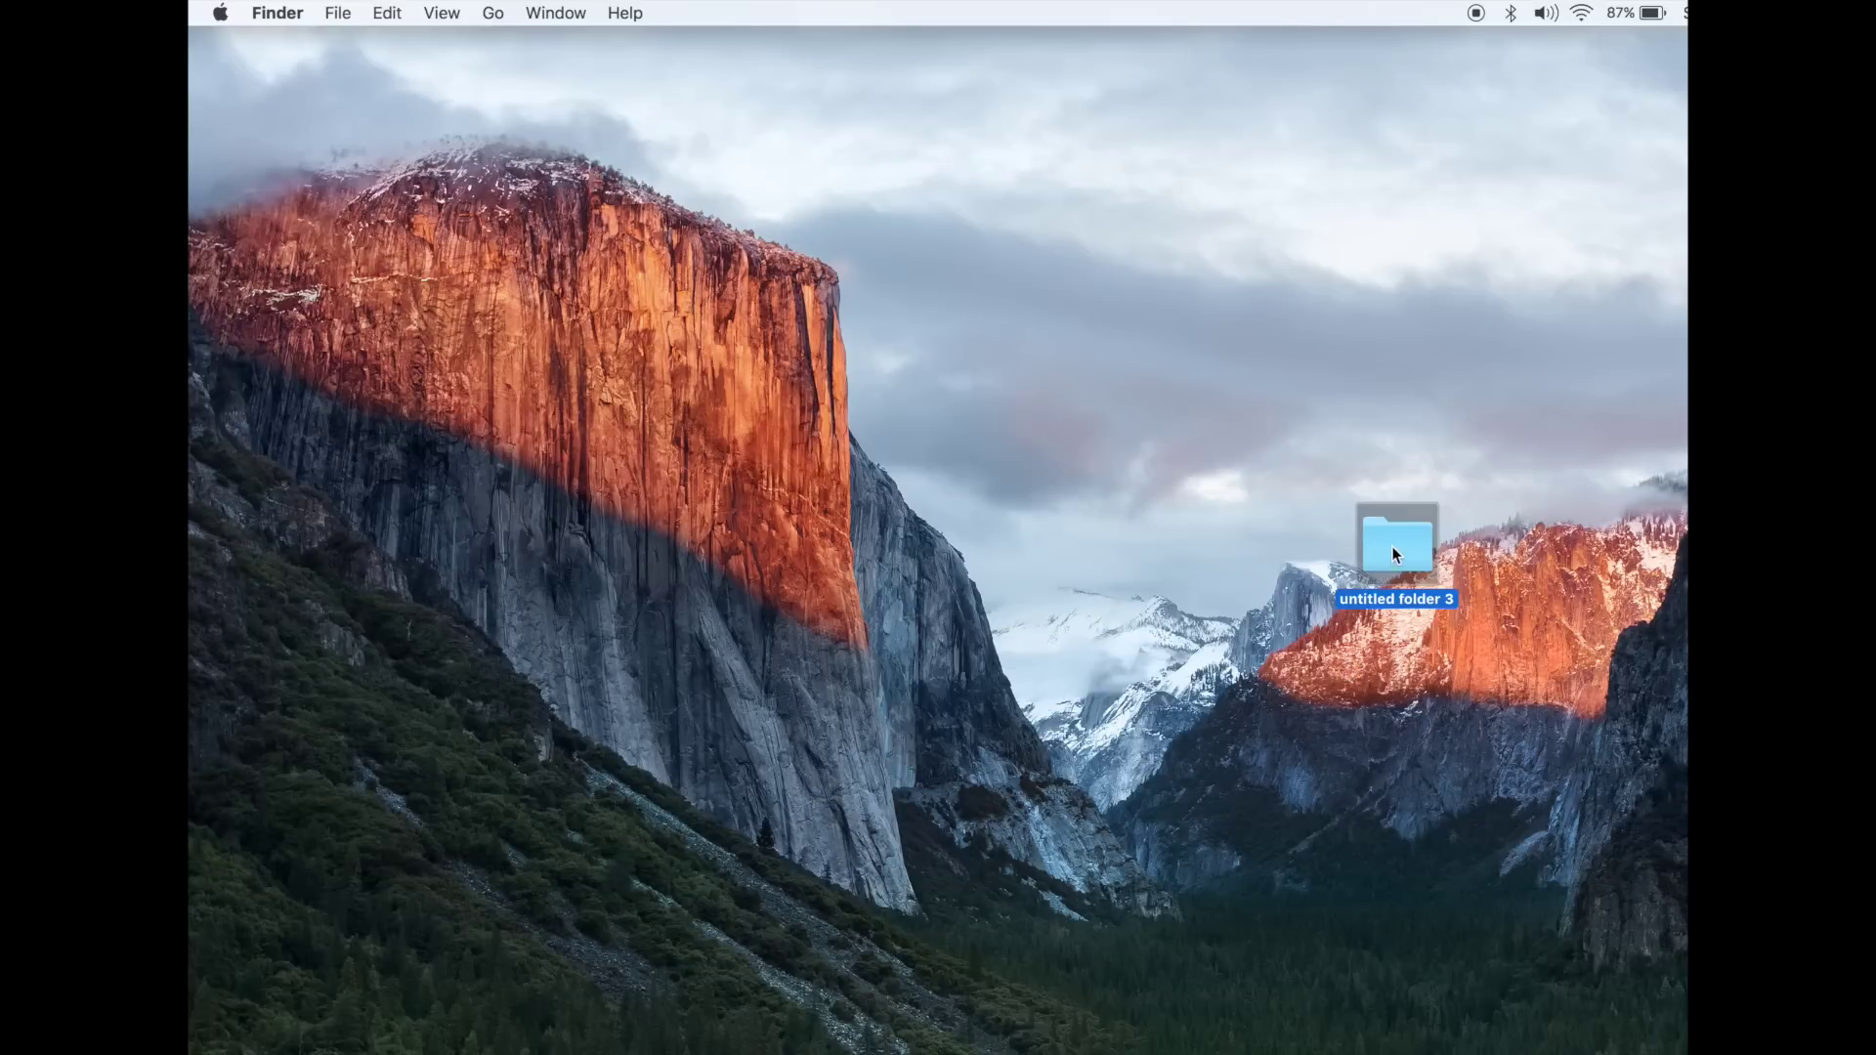
right_click(1395, 553)
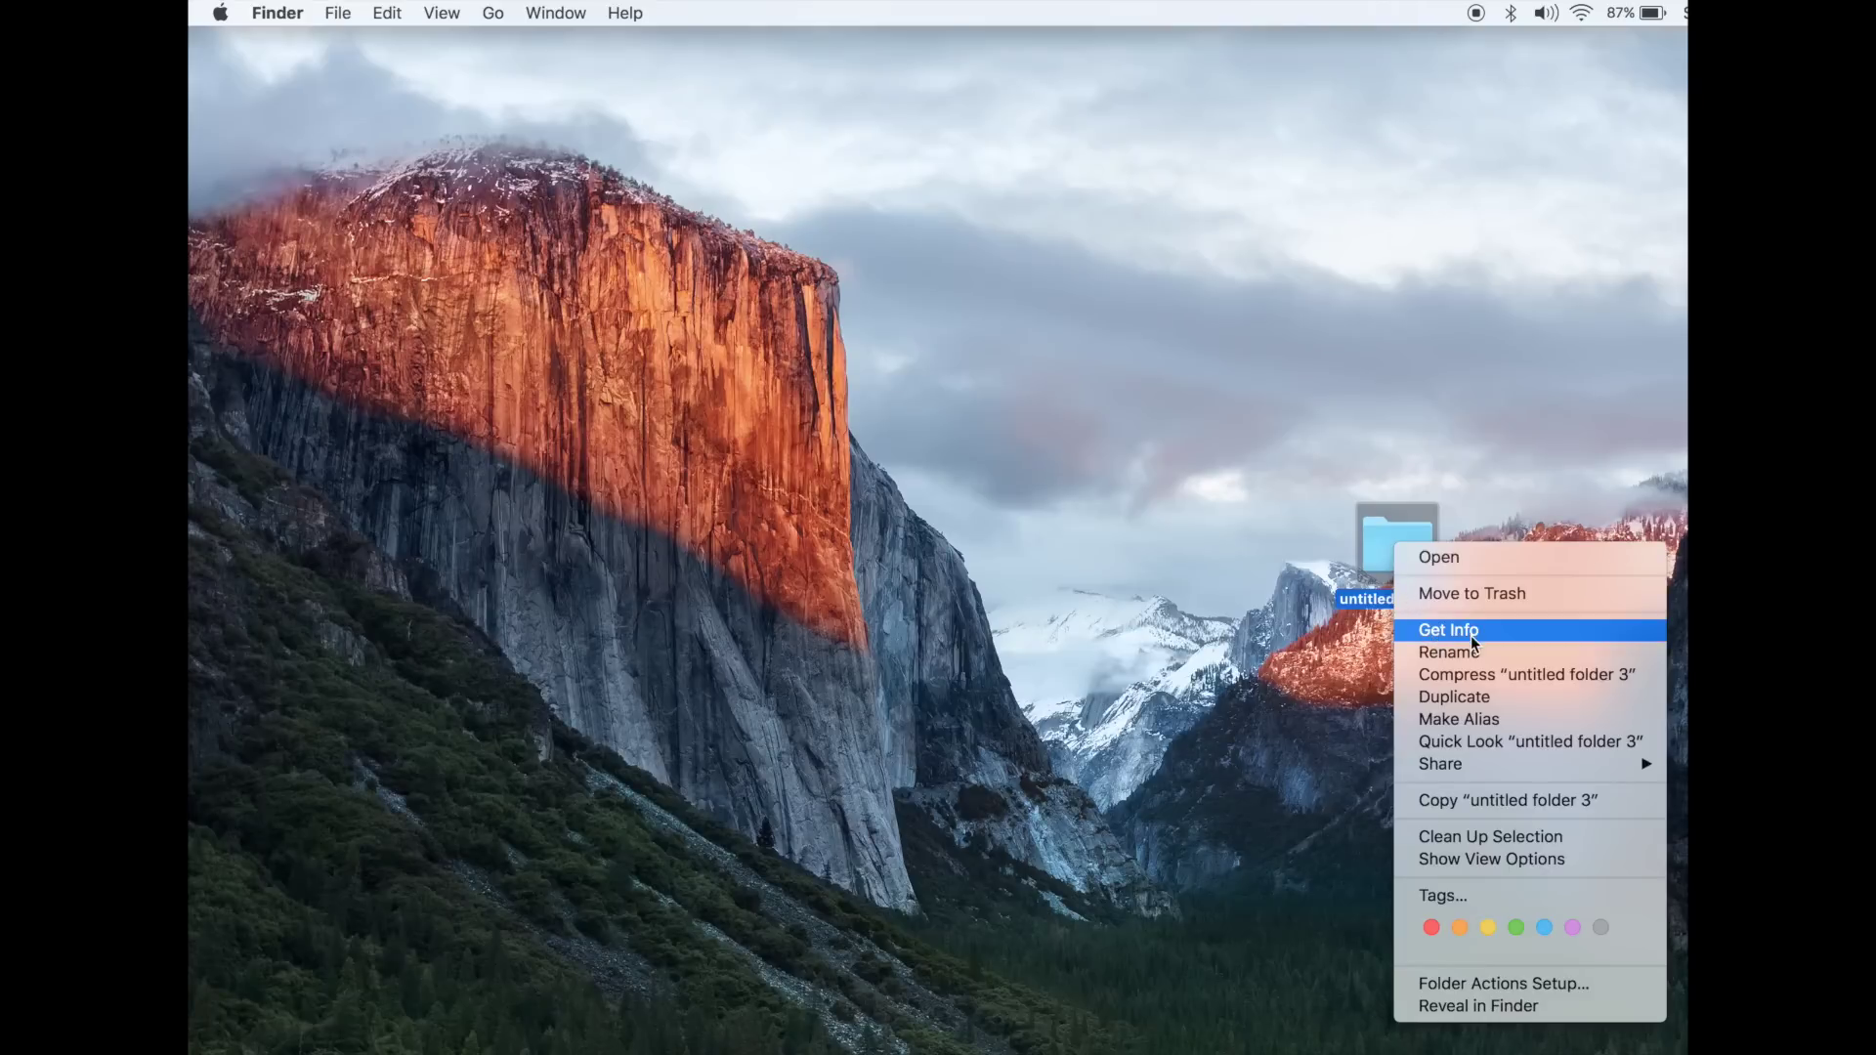
click(1425, 808)
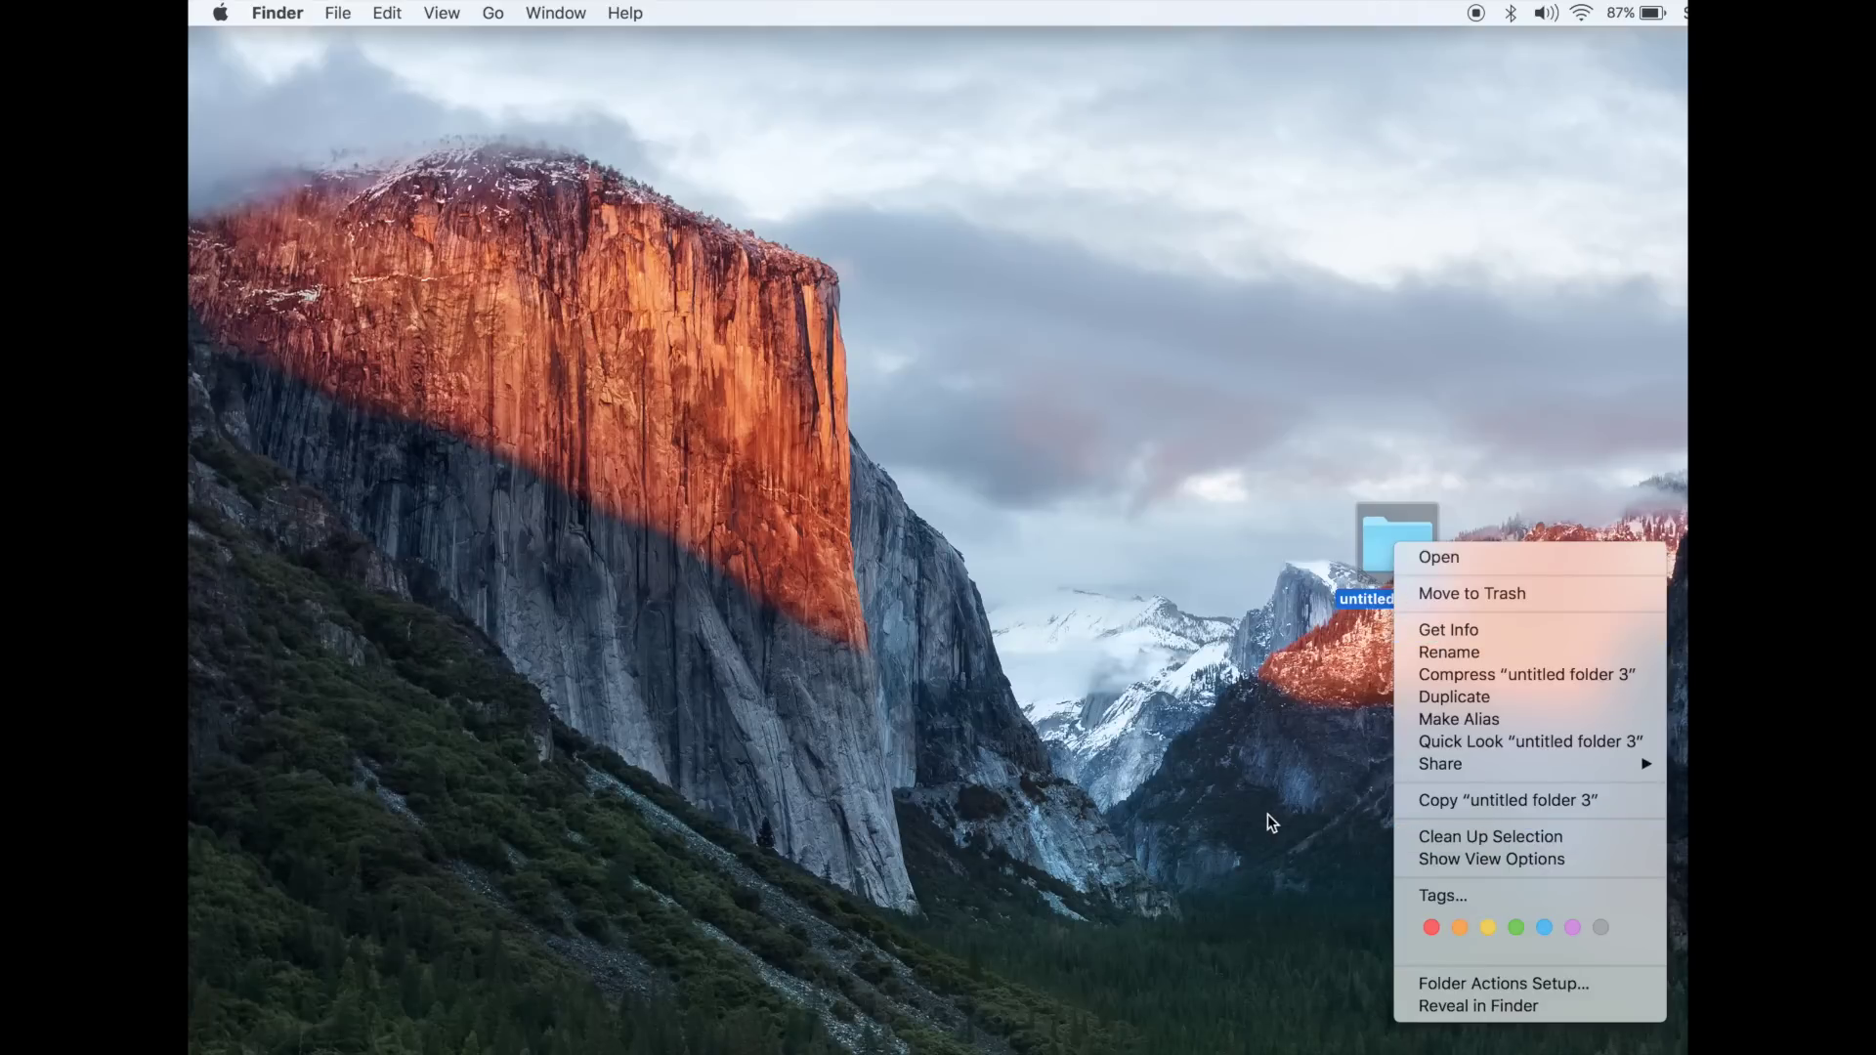
click(1268, 814)
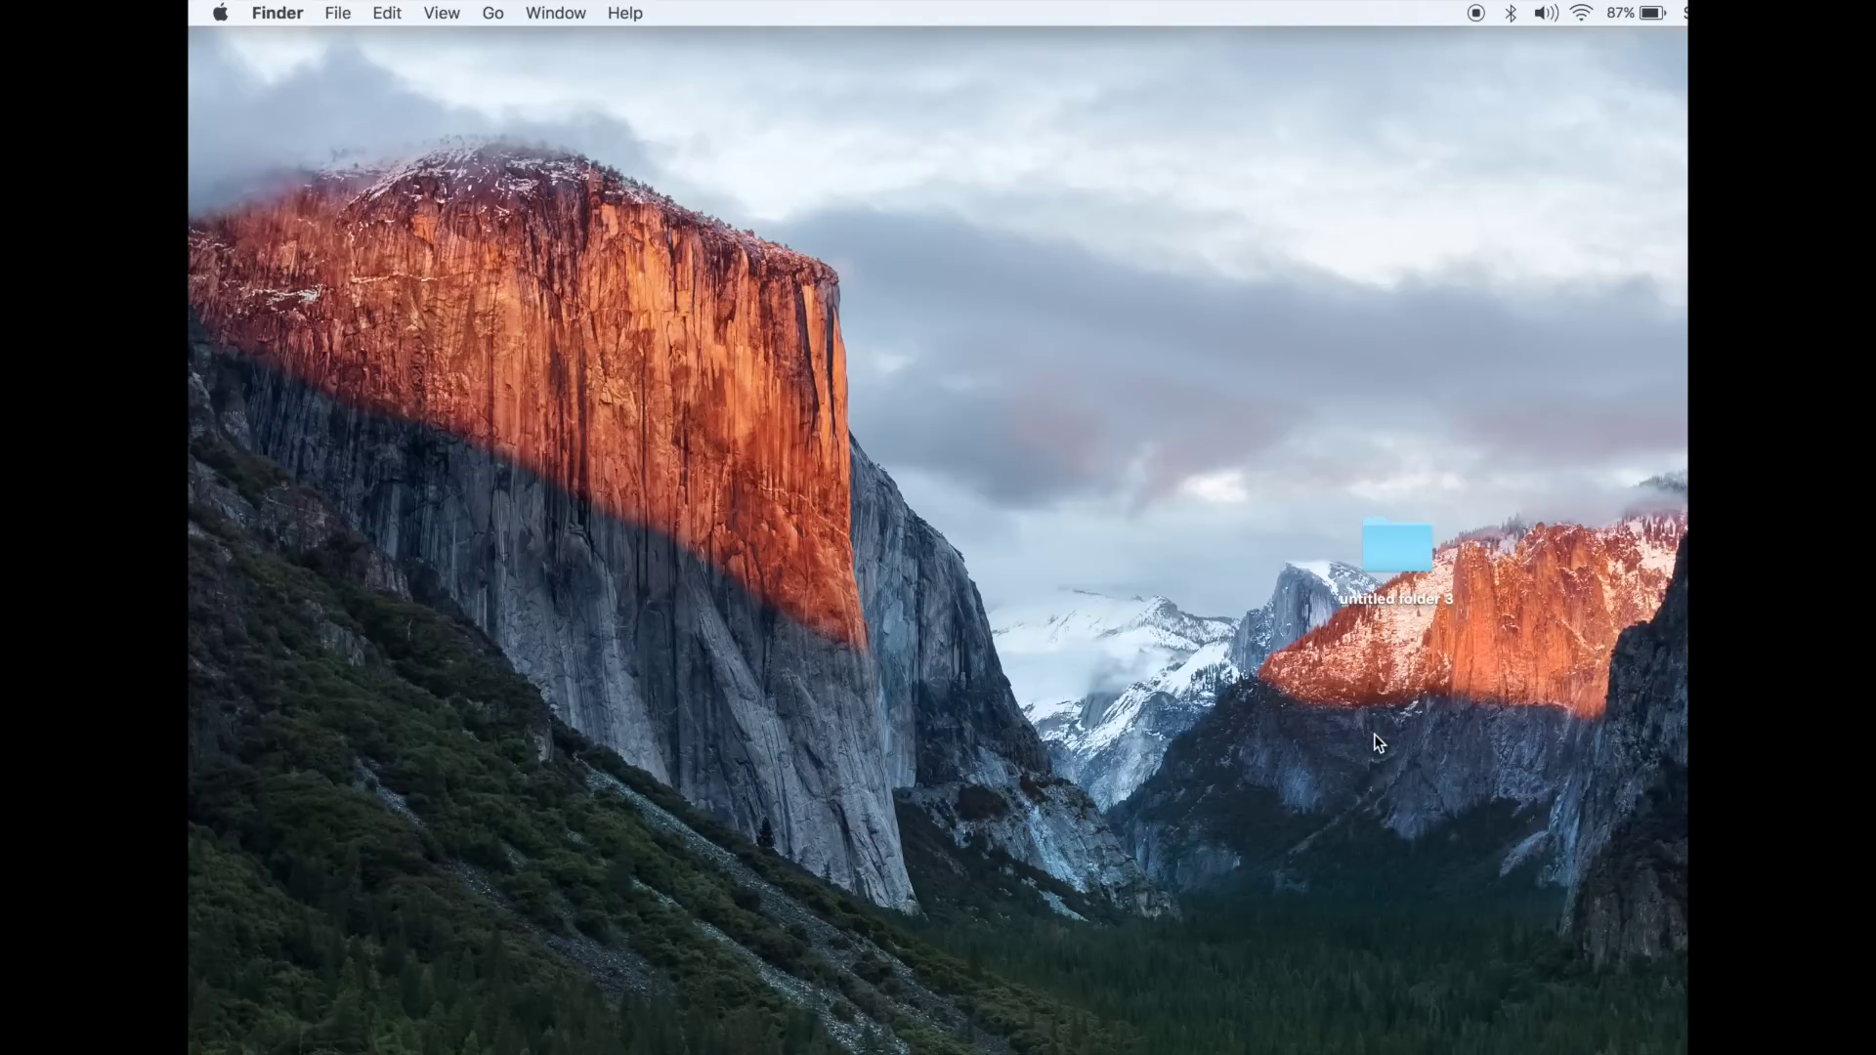
key(super+Tab)
Step: Create a new untitled folder on the desktop, open it, and move its window left
right_click(730, 311)
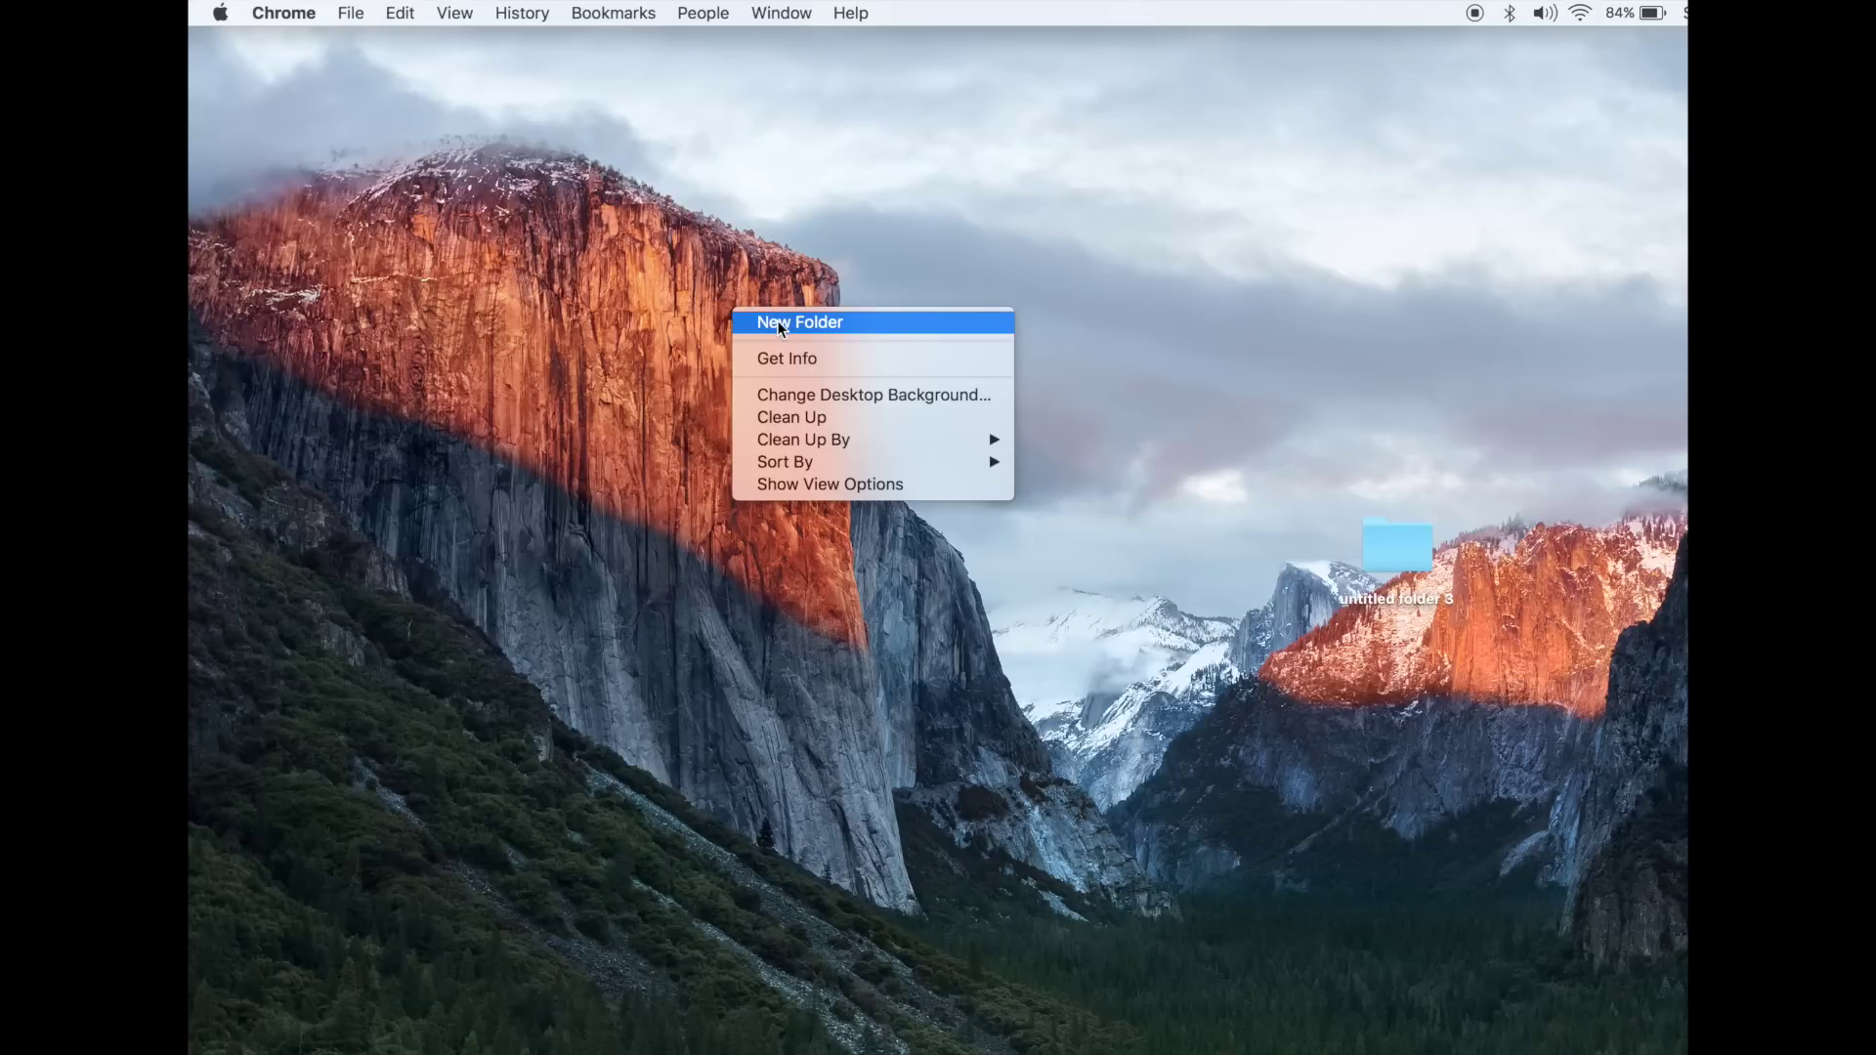
click(777, 322)
double_click(730, 312)
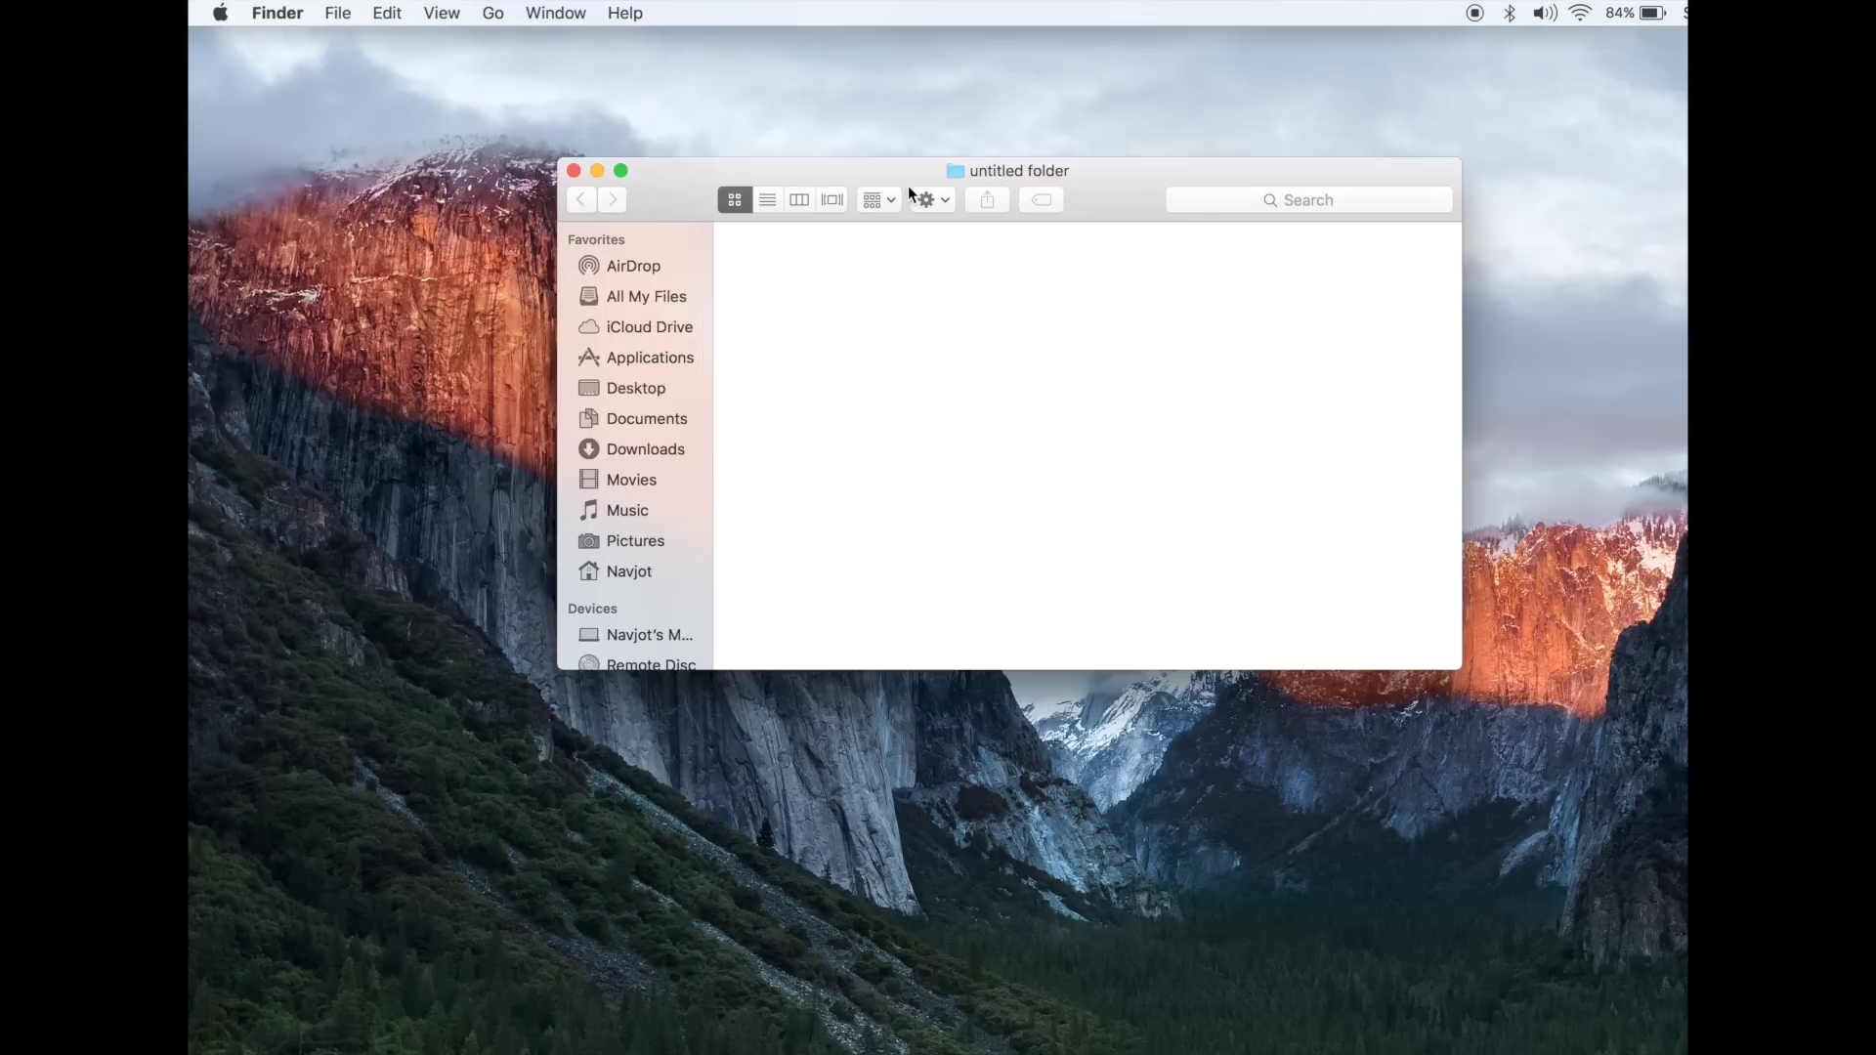
drag(907, 187, 563, 178)
click(1379, 602)
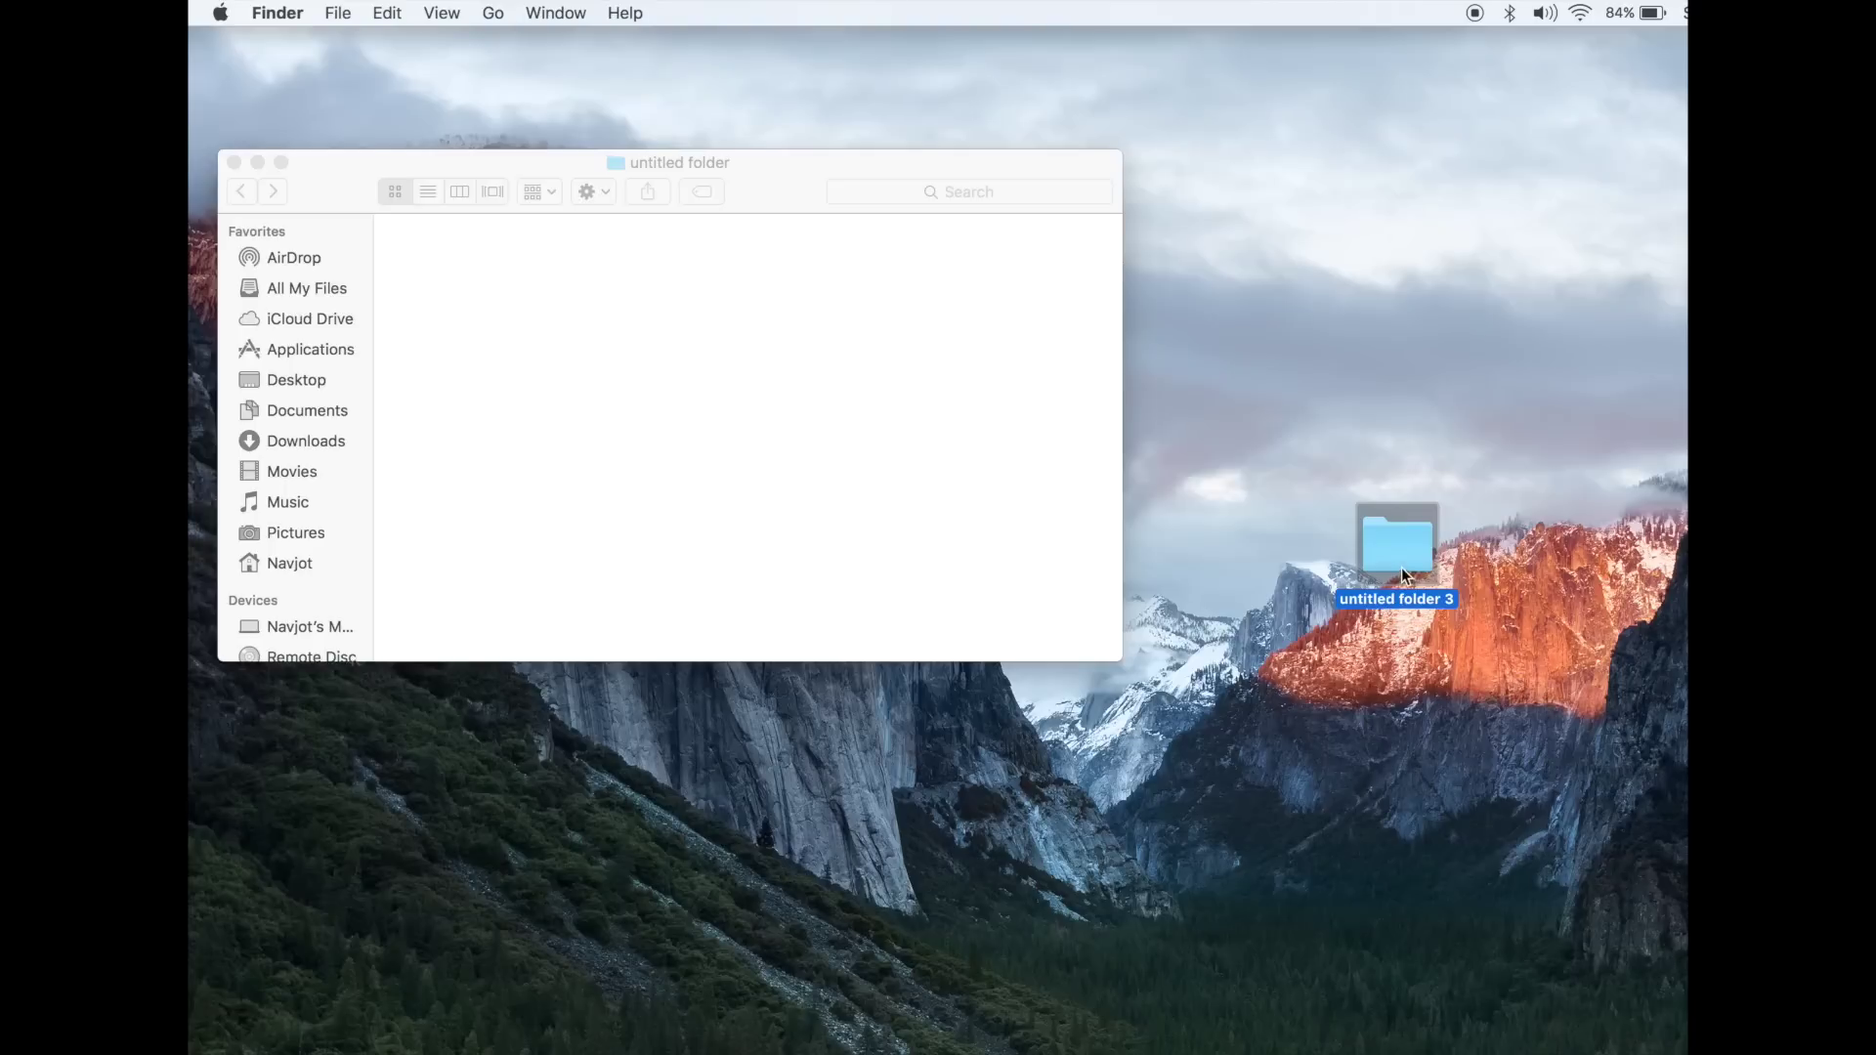
Step: Copy untitled folder 3 and reveal Move Item Here in the untitled folder window's menu
right_click(1395, 572)
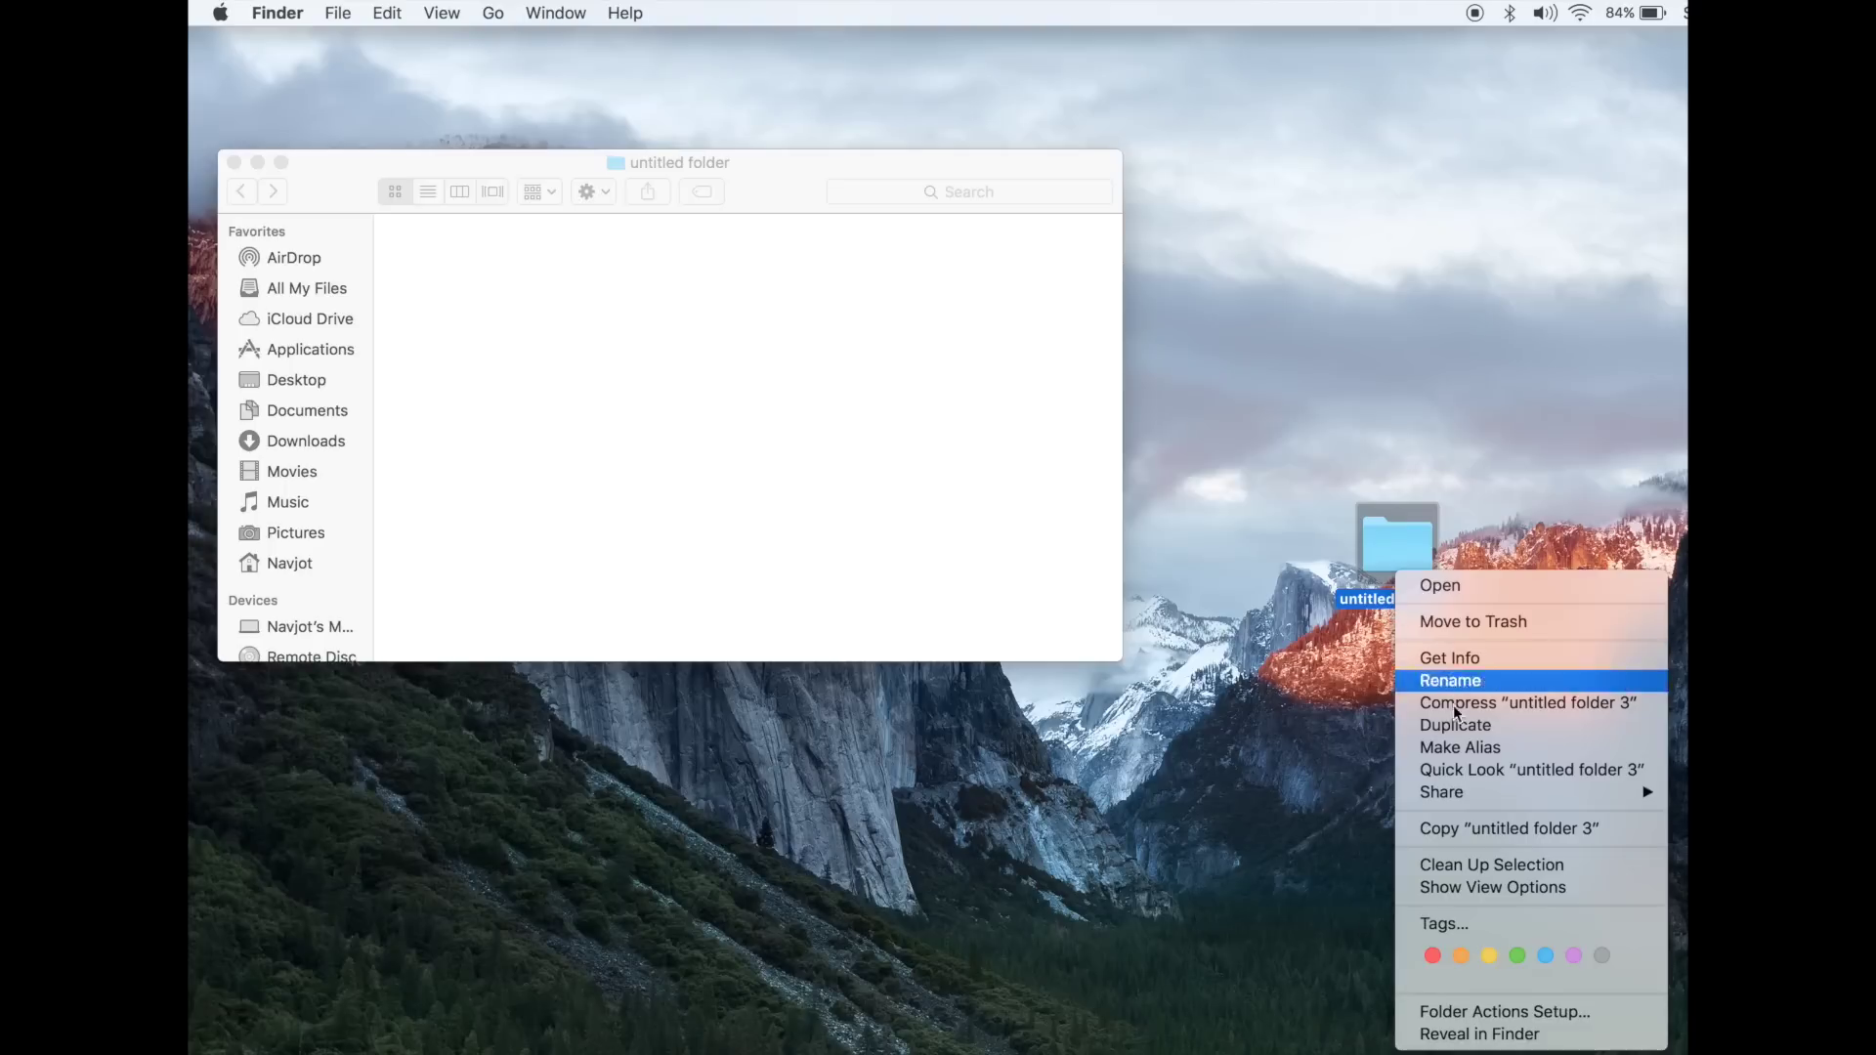
click(1461, 832)
right_click(727, 431)
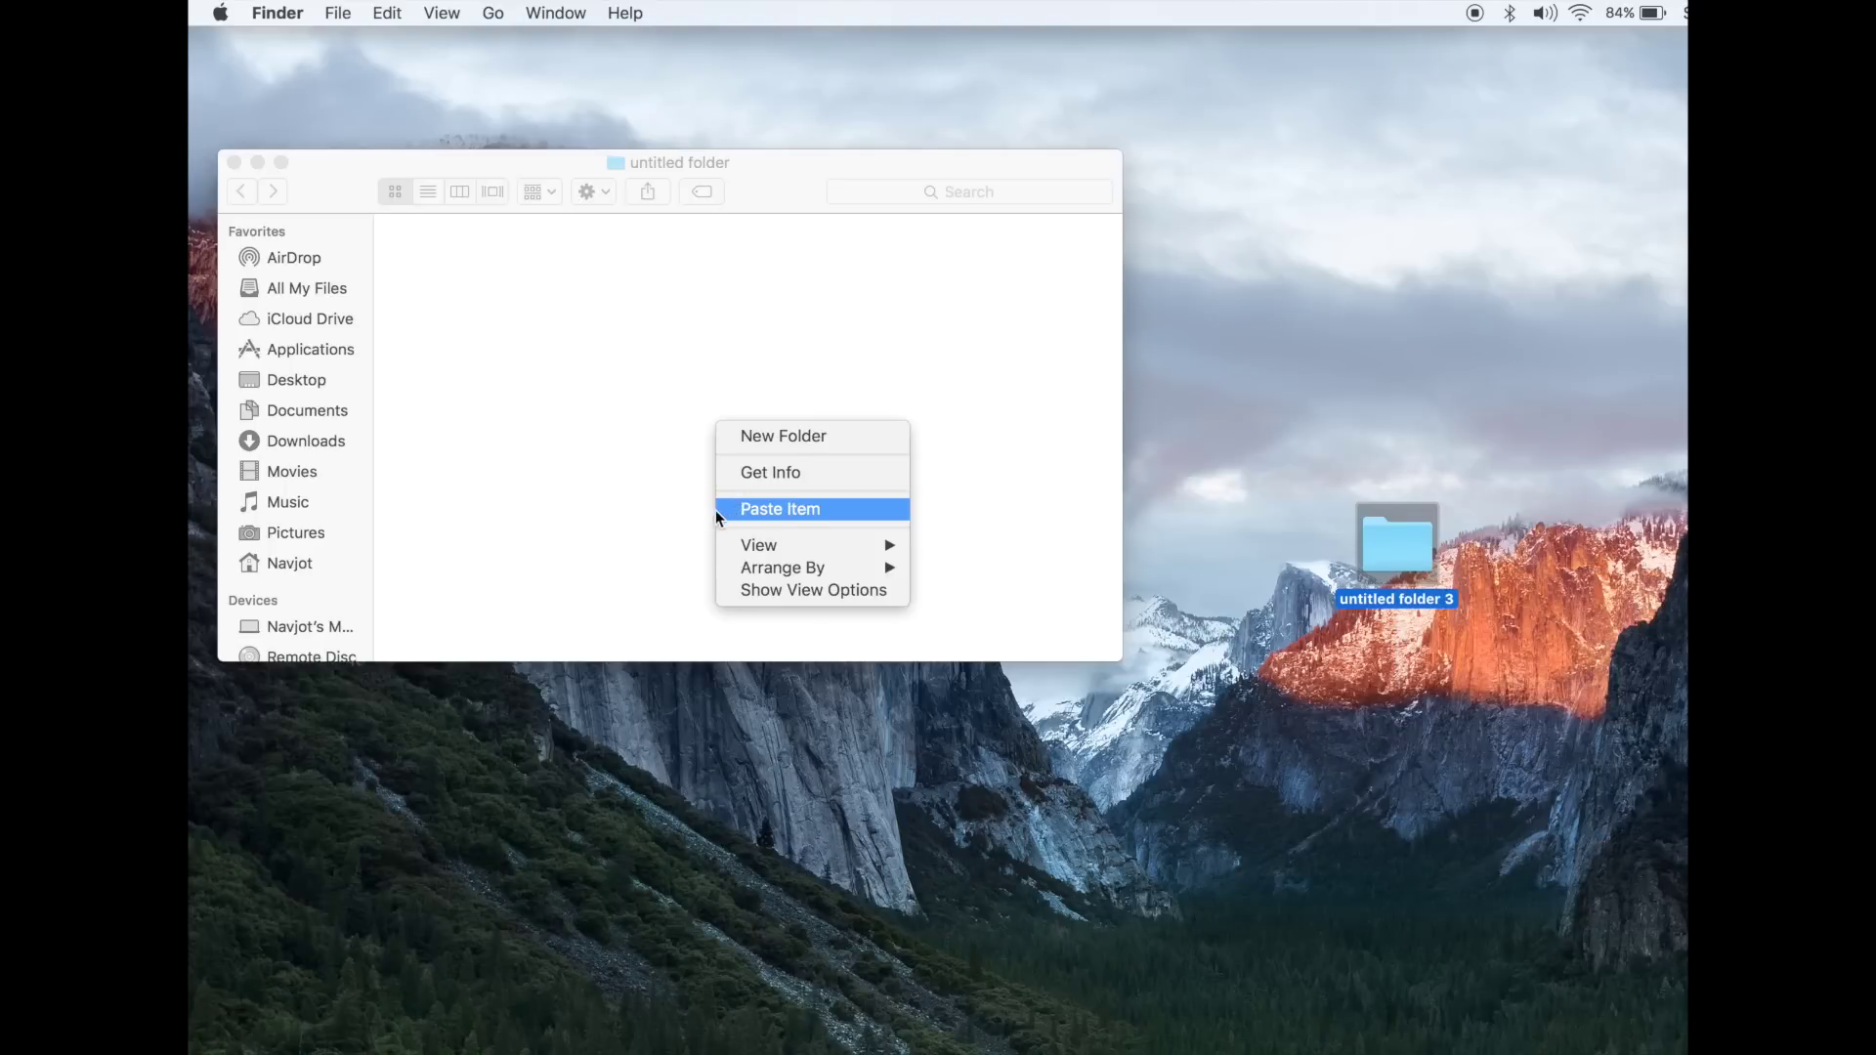
key(alt)
key(alt)
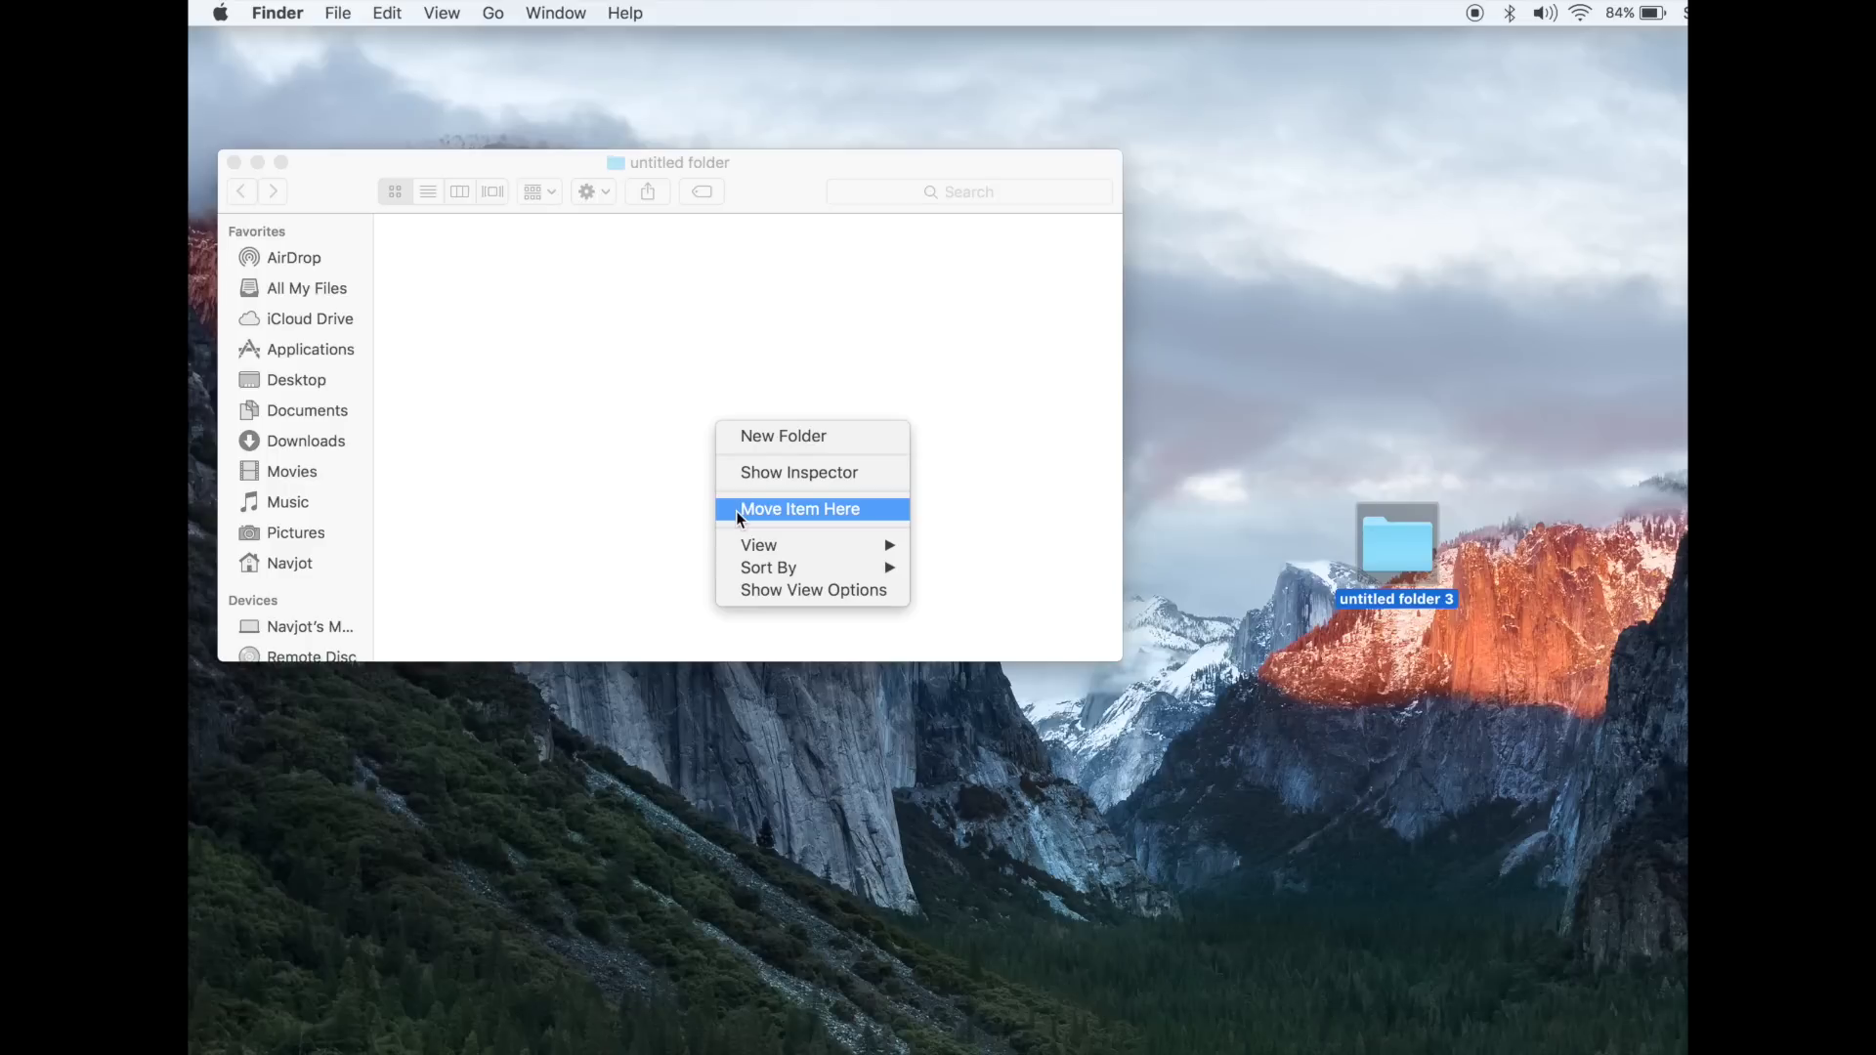
Step: Reopen the untitled folder window's context menu with Option held to show Move Item Here
key(alt)
right_click(651, 499)
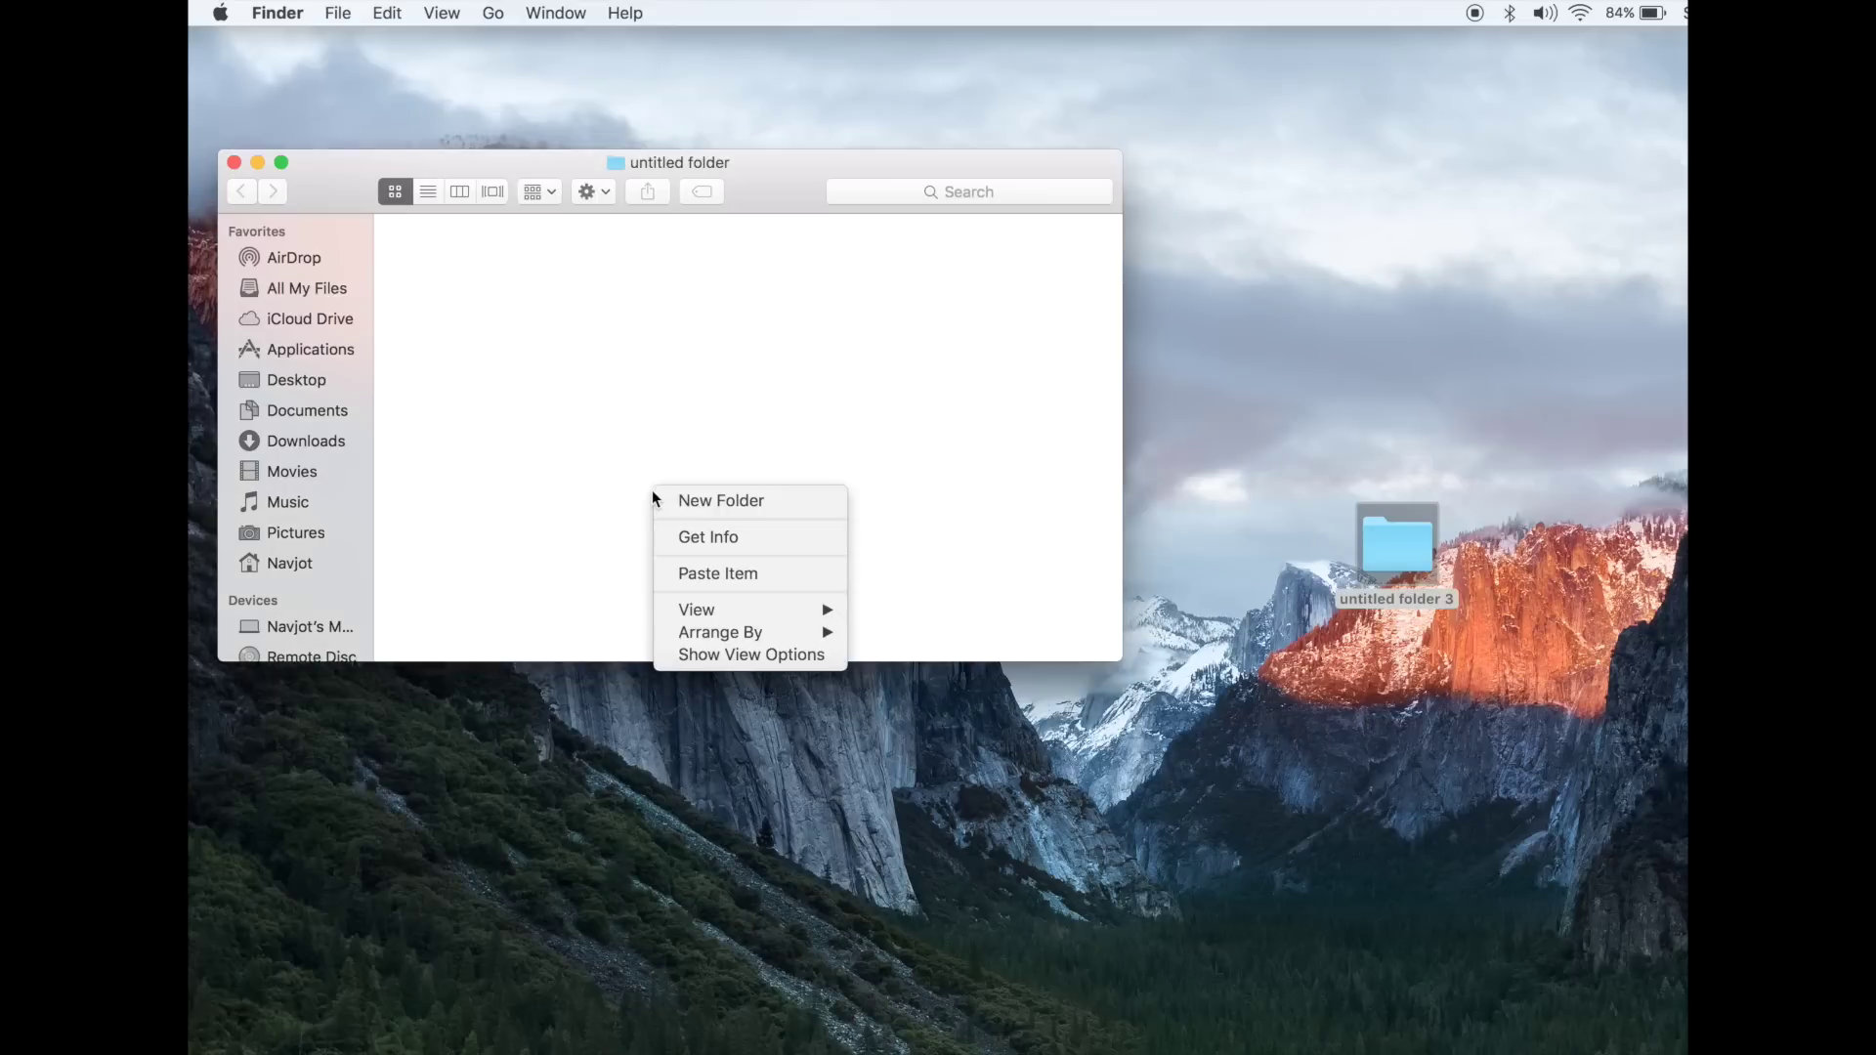
key(alt)
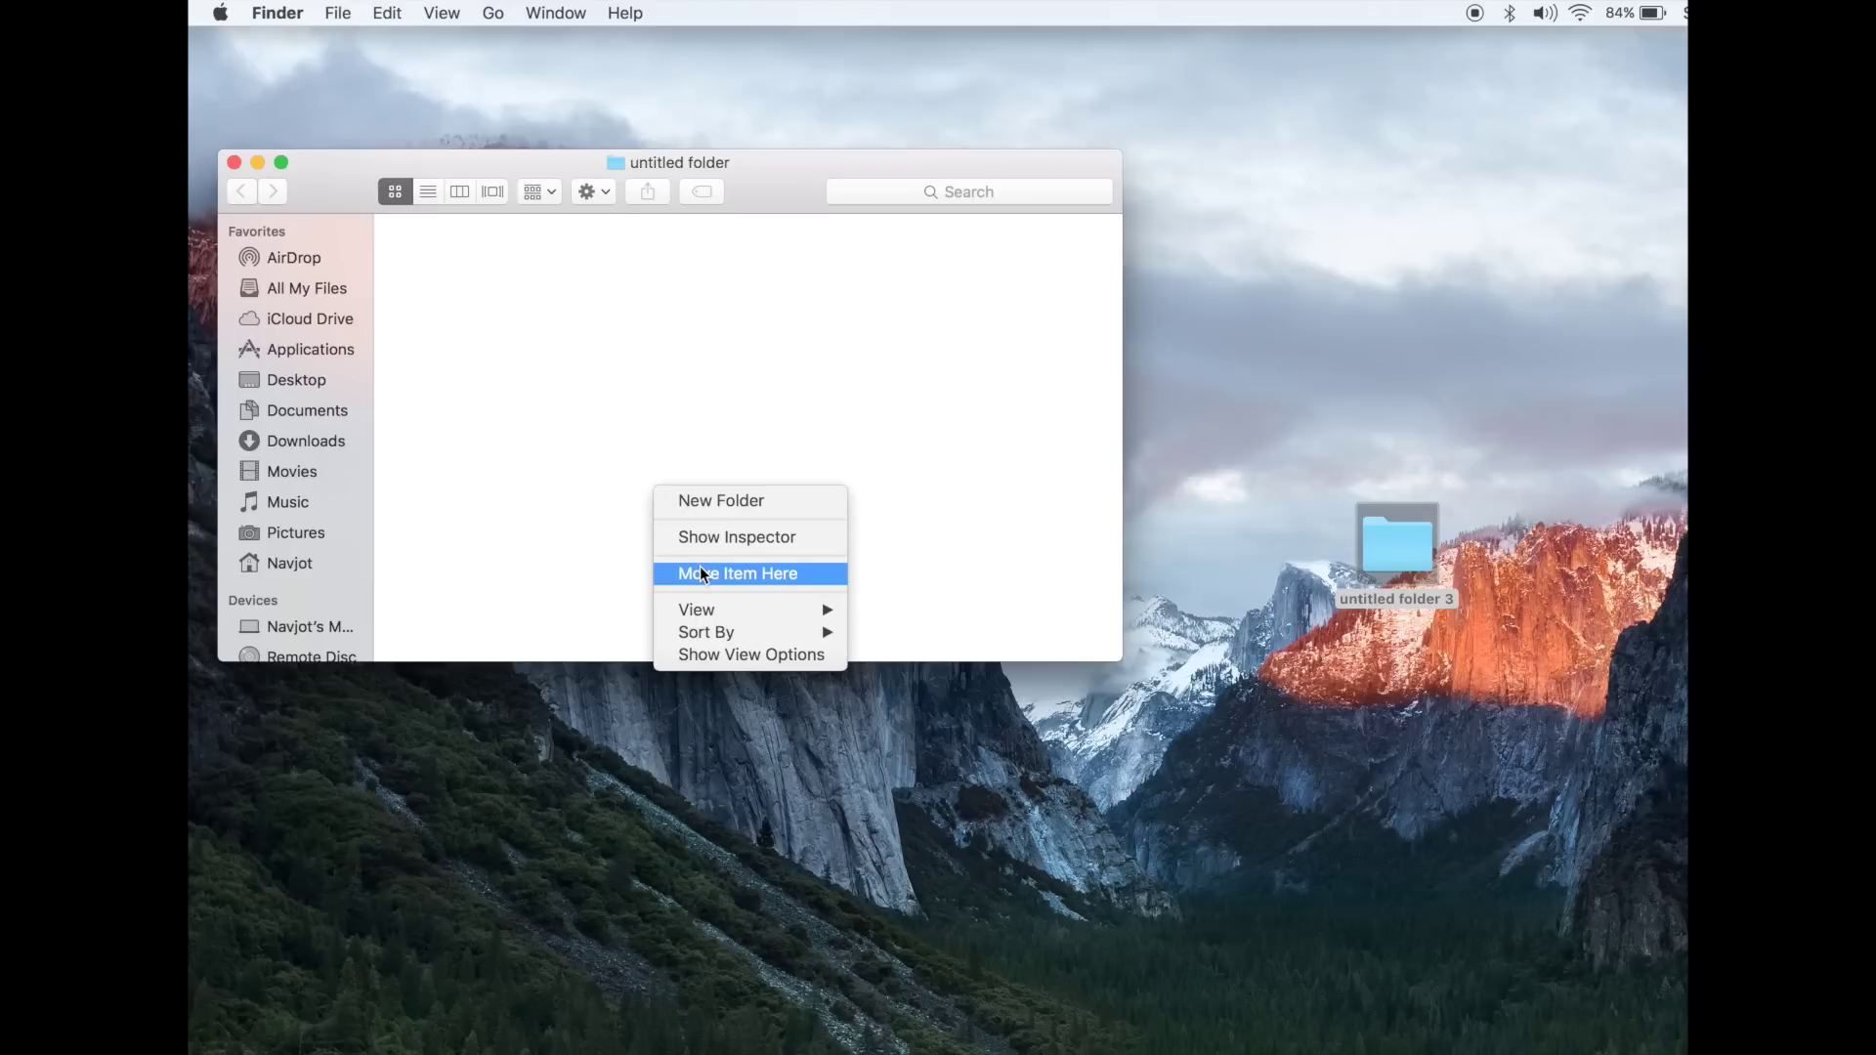
Step: Choose Move Item Here to put untitled folder 3 inside untitled folder, then close its window
click(710, 574)
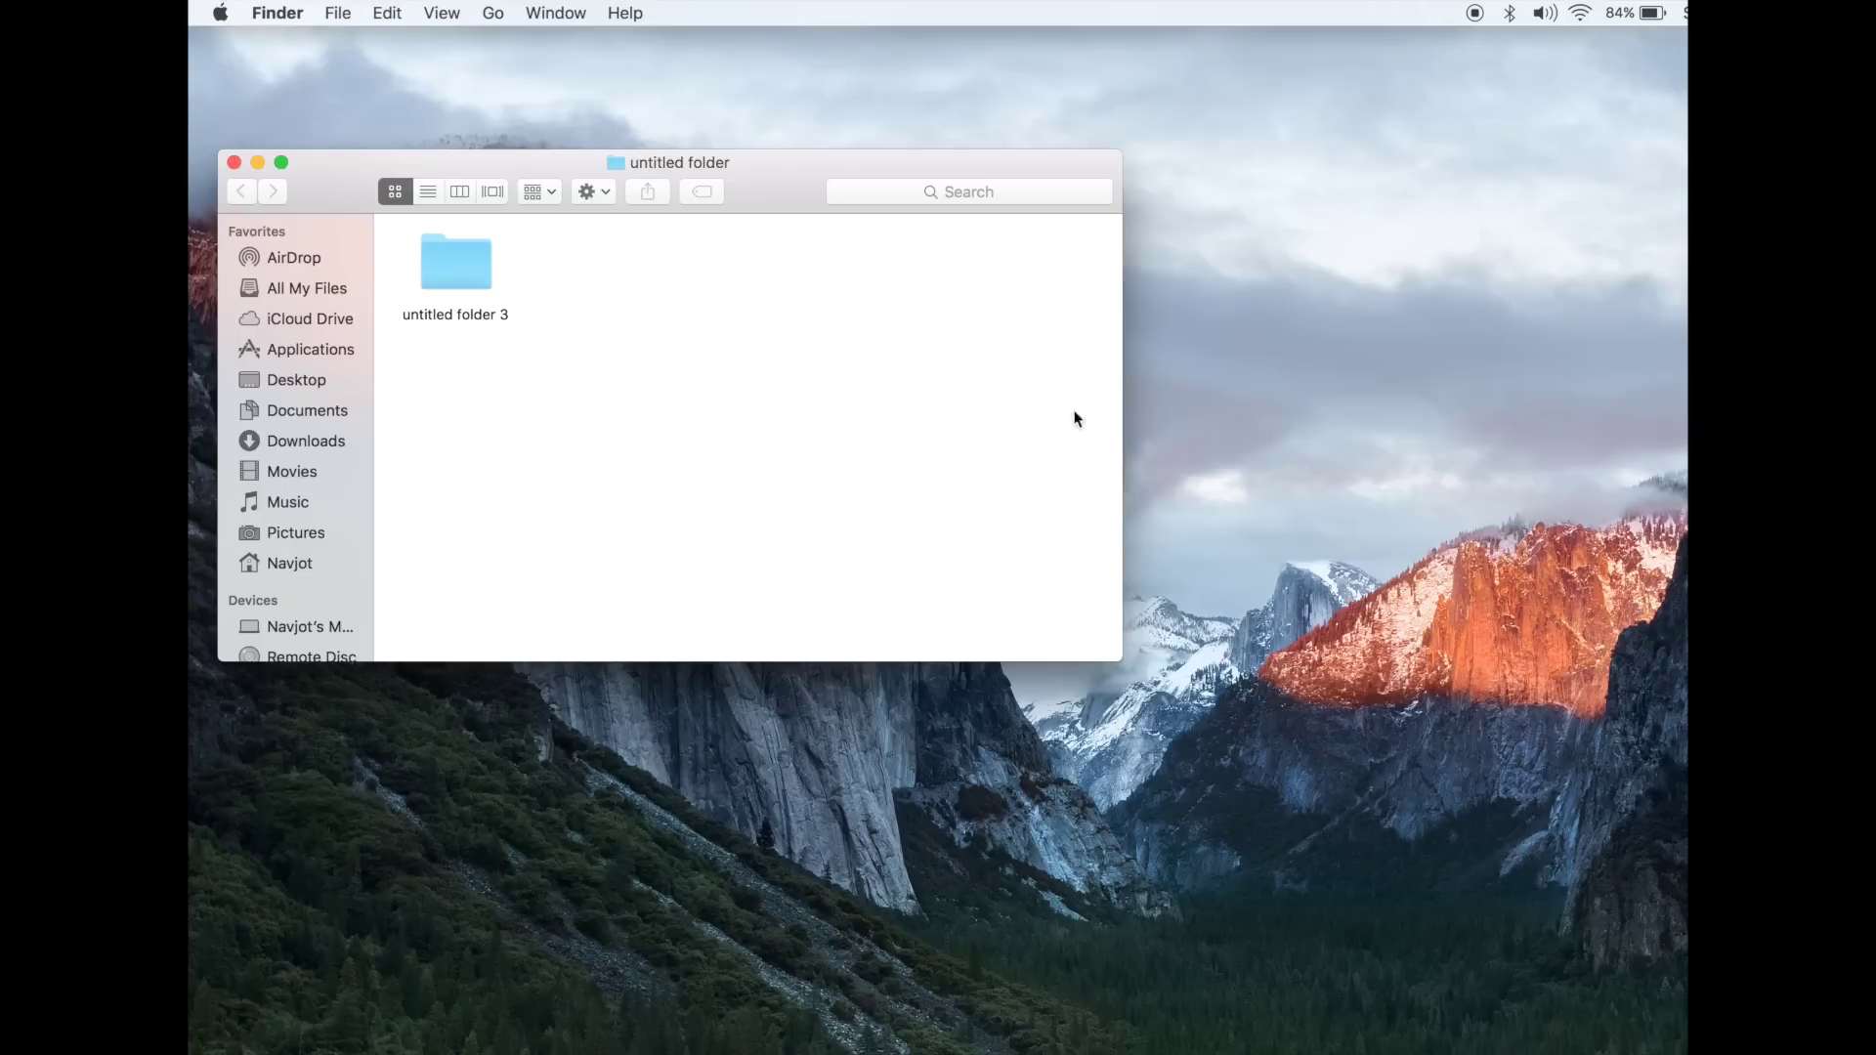
click(232, 163)
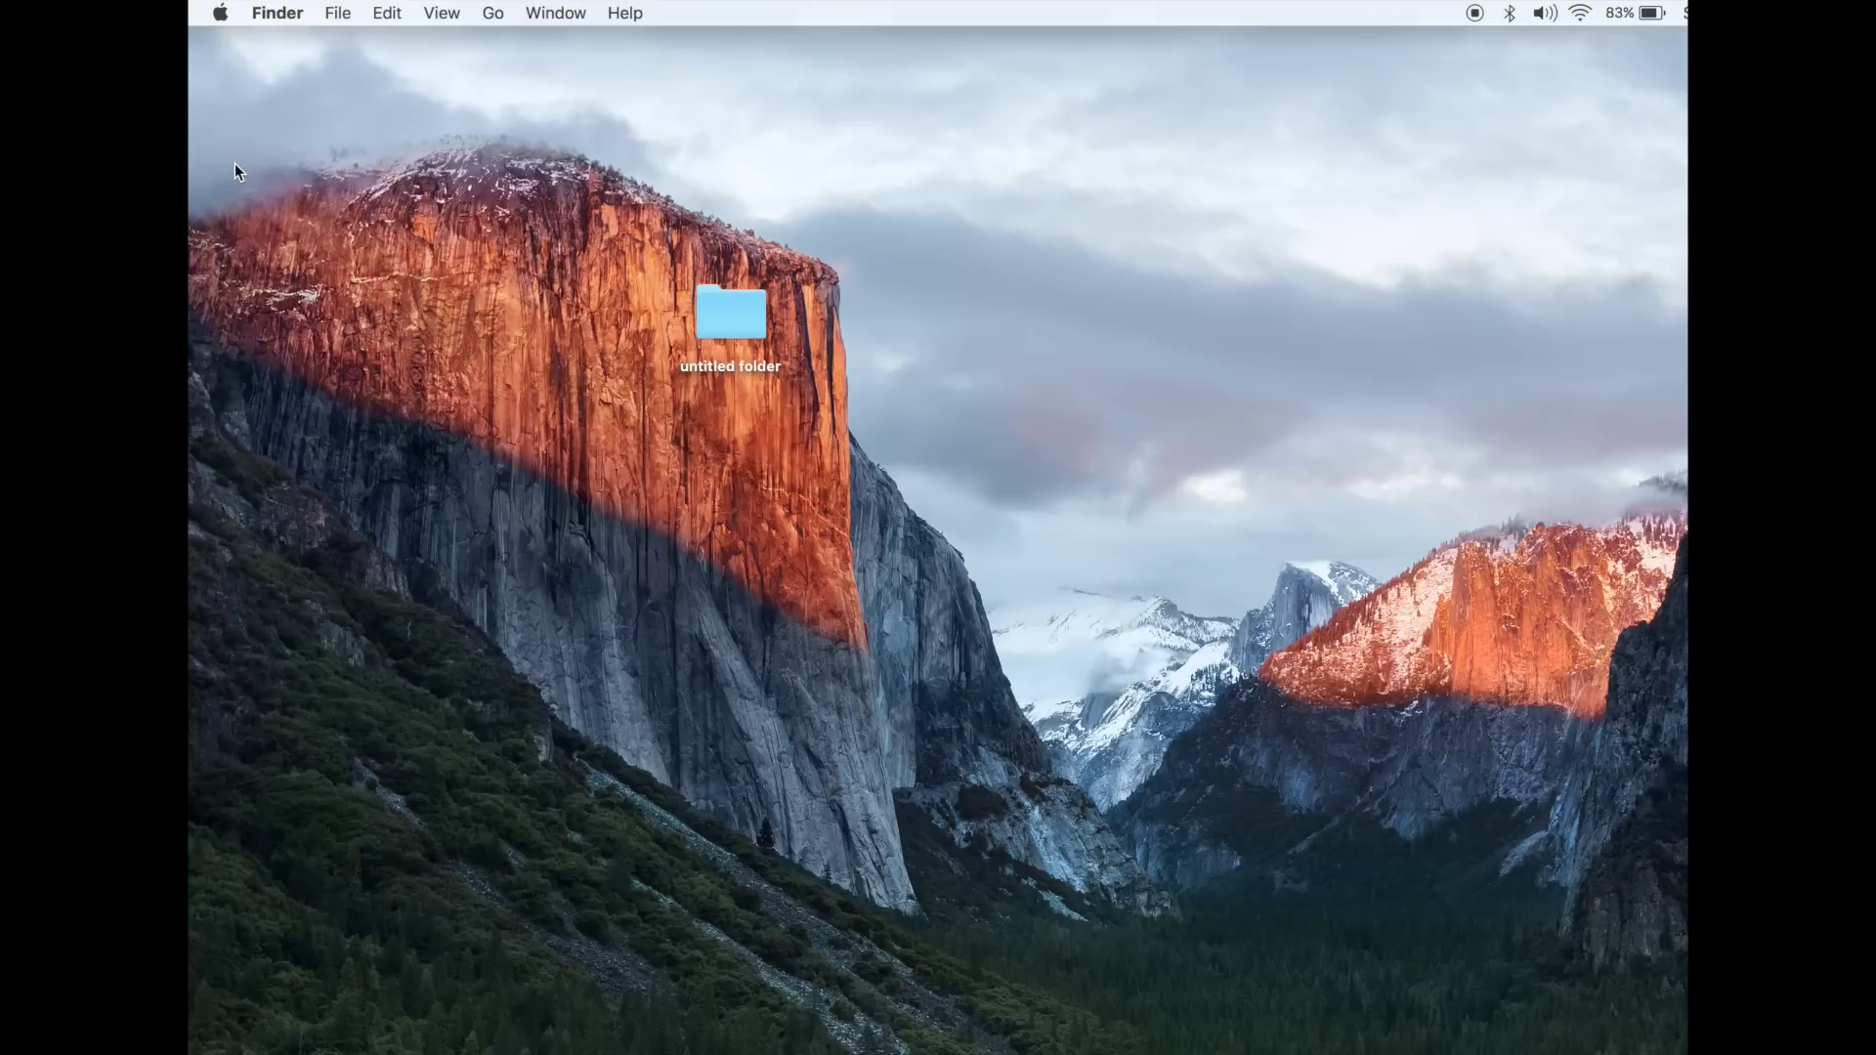